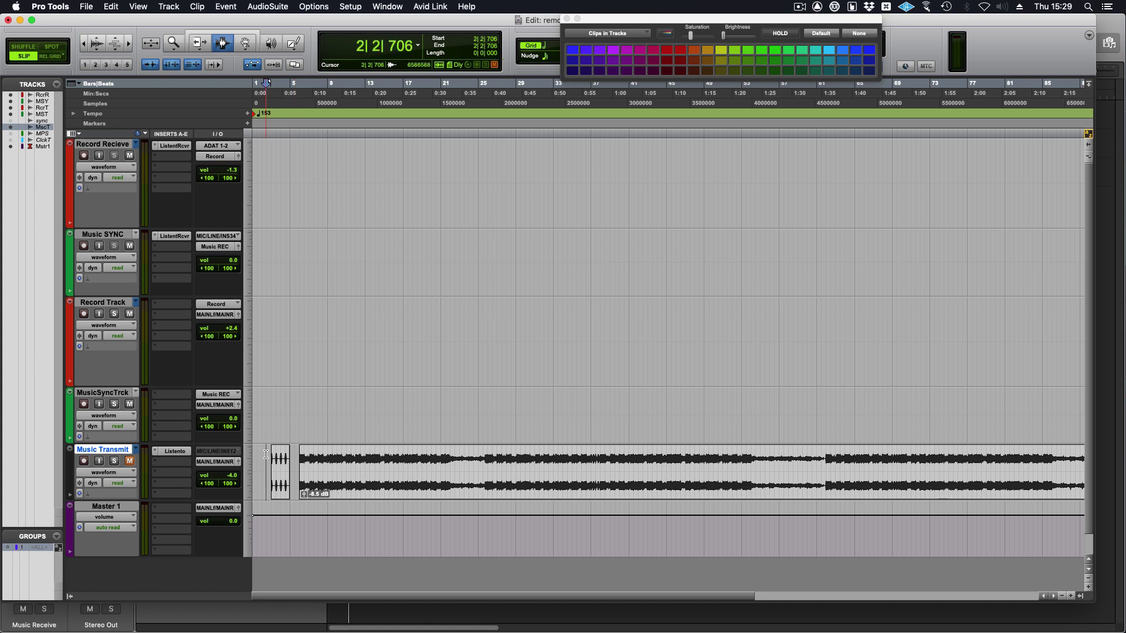
pyautogui.scroll(3, 269, 467)
# Place the edit position near the click clip on Music Transmit
pyautogui.click(402, 485)
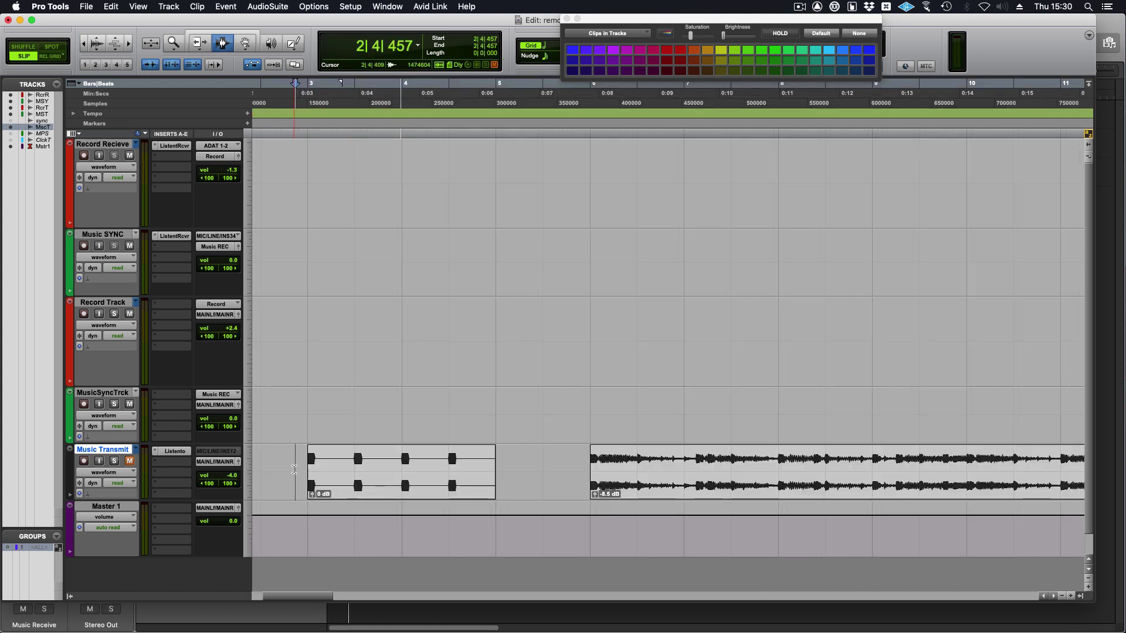
pyautogui.scroll(-2, 392, 483)
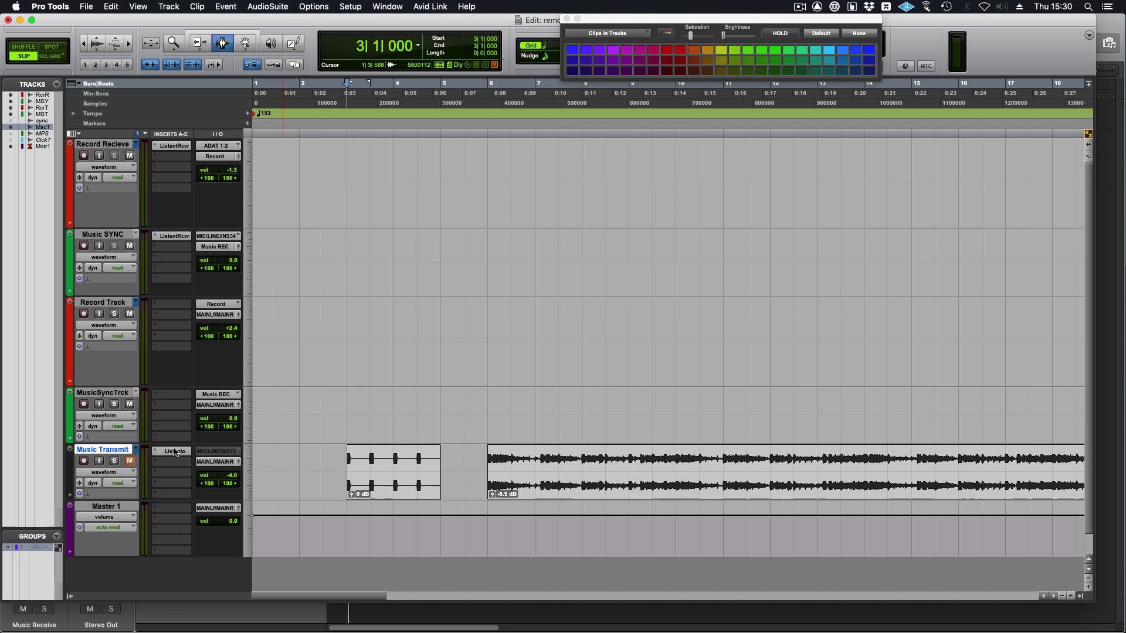
# In Logic Pro X, turn on input monitoring for Music Receive
pyautogui.press('super+Tab')
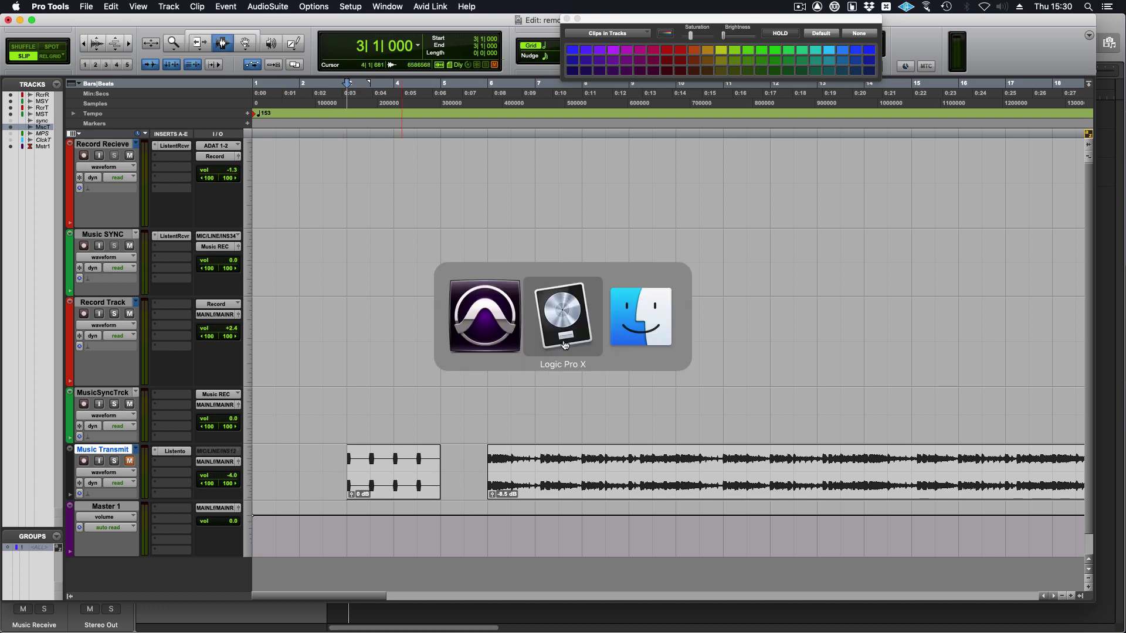
pyautogui.click(564, 341)
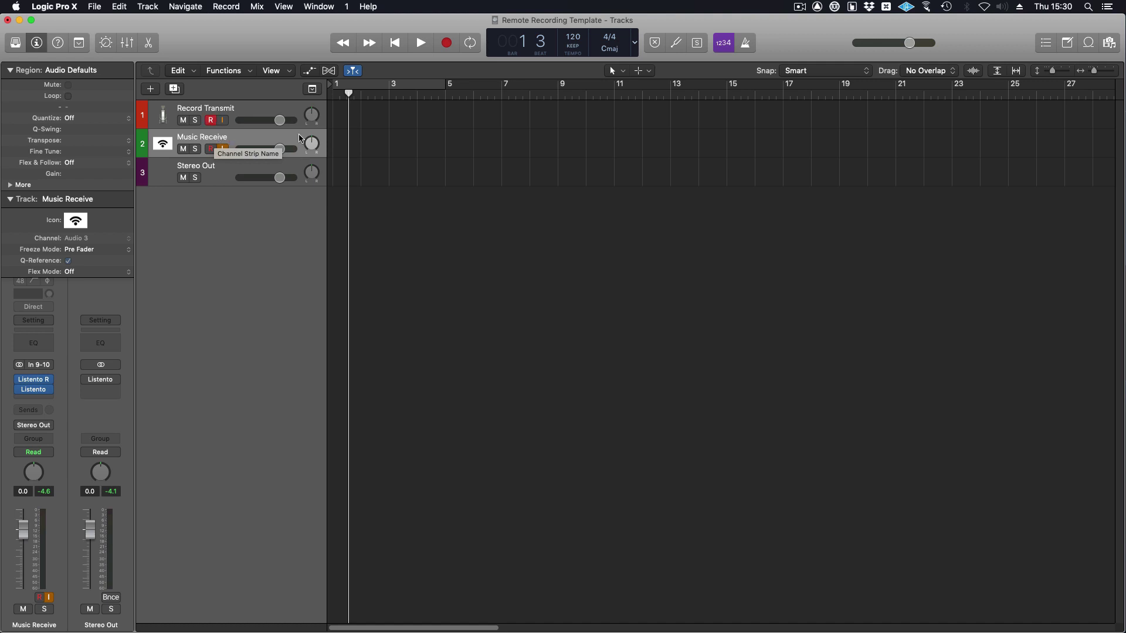
pyautogui.click(221, 146)
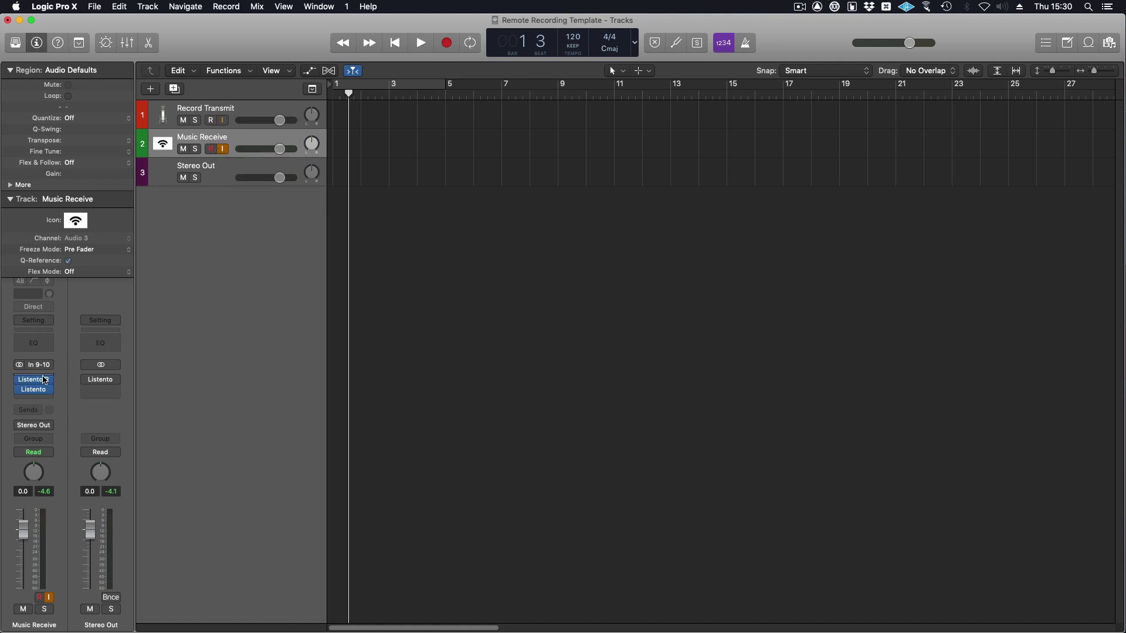
# Check Music Receive's Listento receiver is connected, then return to Pro Tools
pyautogui.click(36, 384)
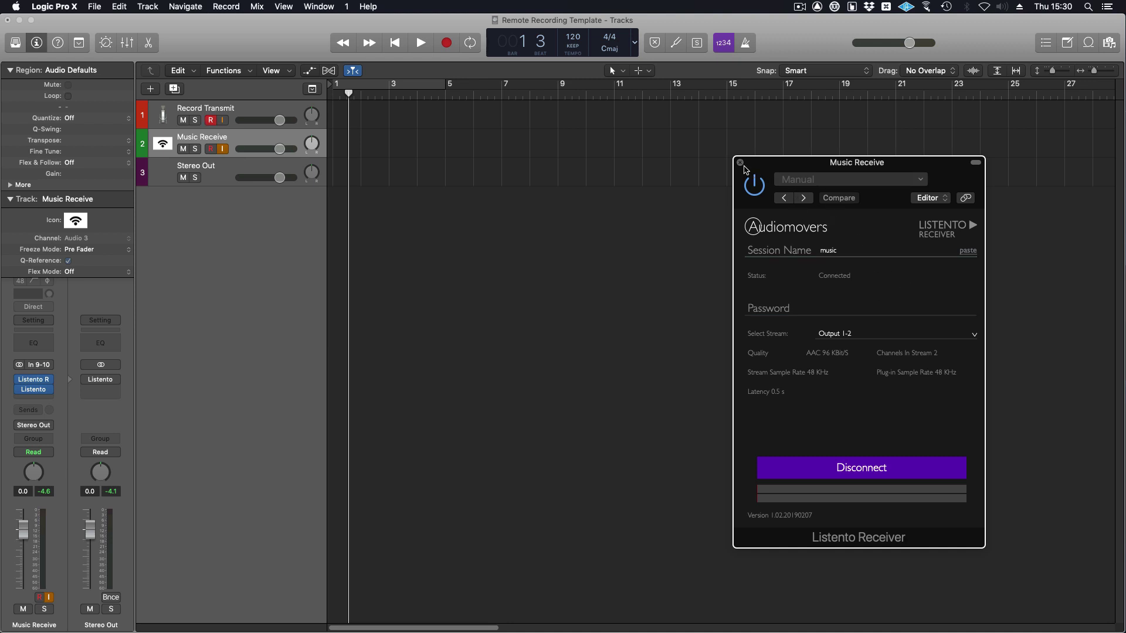
pyautogui.click(740, 164)
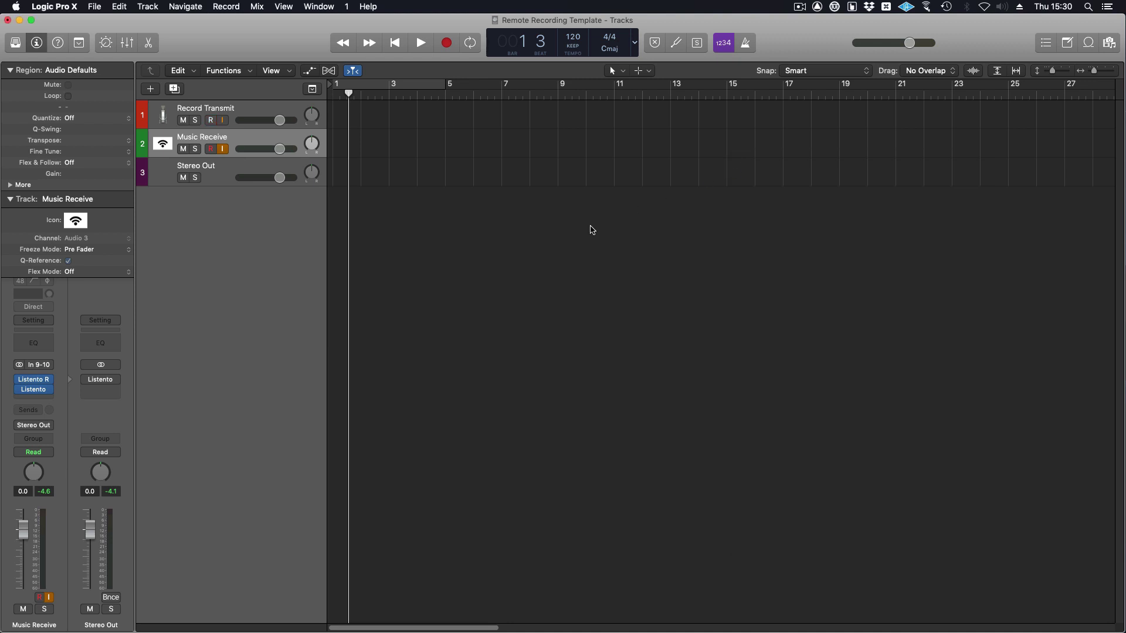
pyautogui.moveTo(33, 385)
pyautogui.click(38, 392)
pyautogui.click(246, 89)
pyautogui.press('super+Tab')
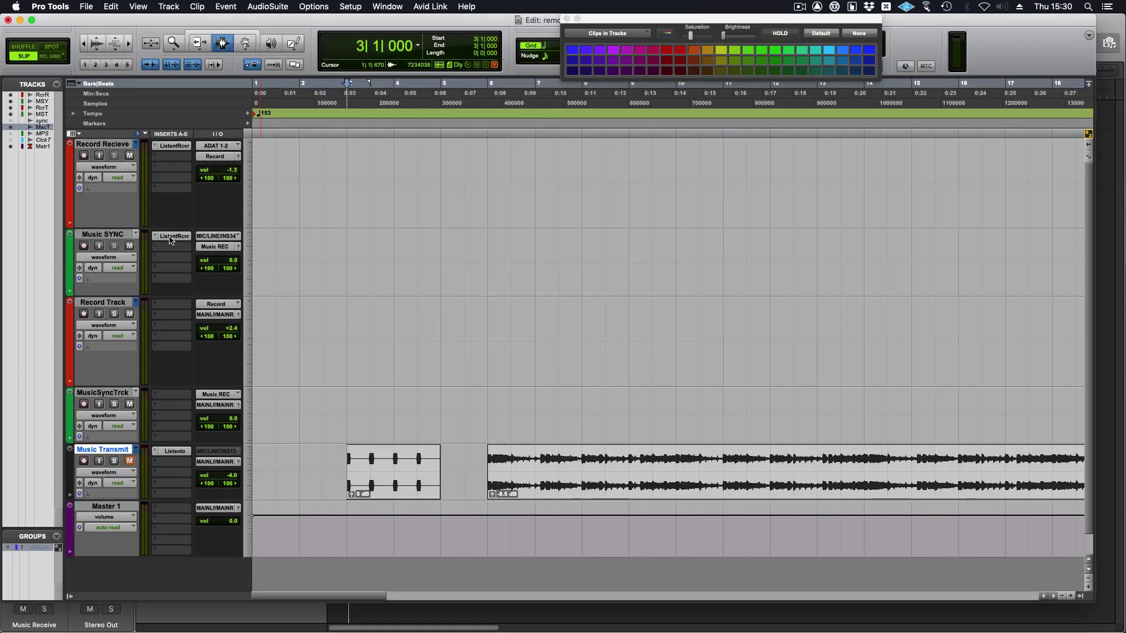
# Check the Listento receiver on Music SYNC is connected and select that track
pyautogui.click(172, 236)
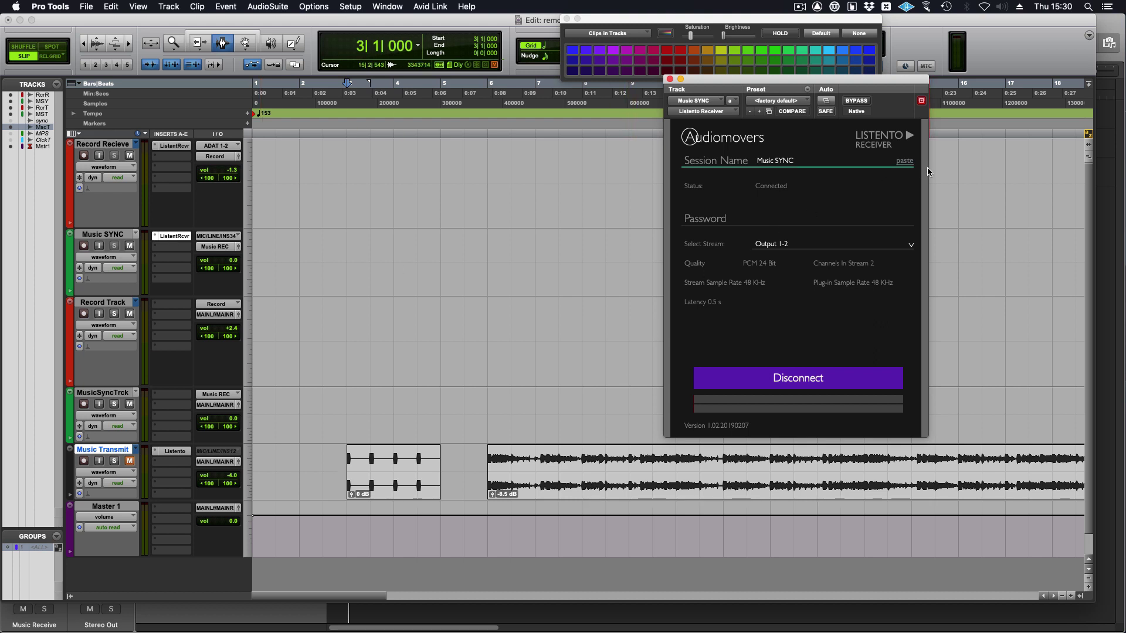
pyautogui.click(670, 79)
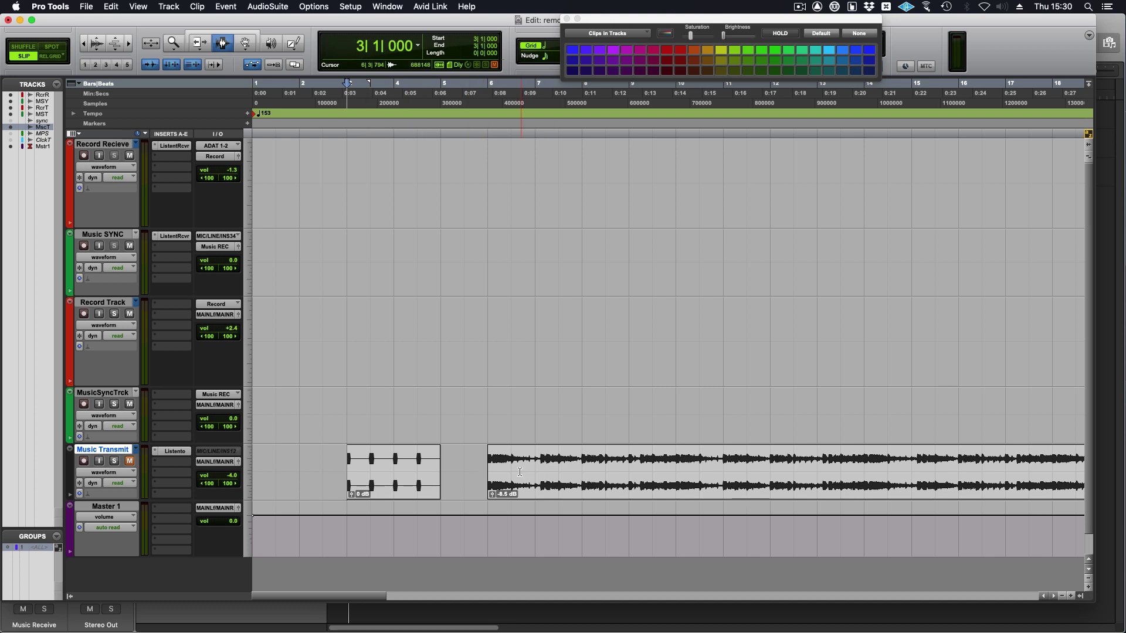
pyautogui.click(124, 236)
# Mute Record Track and MusicSyncTrck, then arm Record Transmit in Logic
pyautogui.click(130, 313)
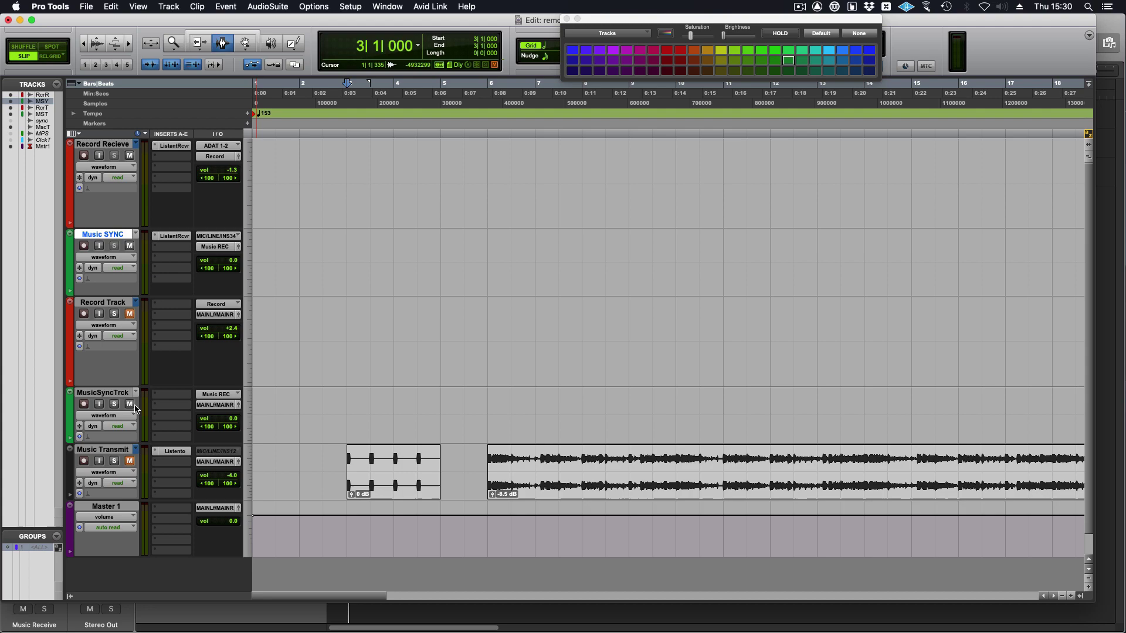
pyautogui.click(129, 403)
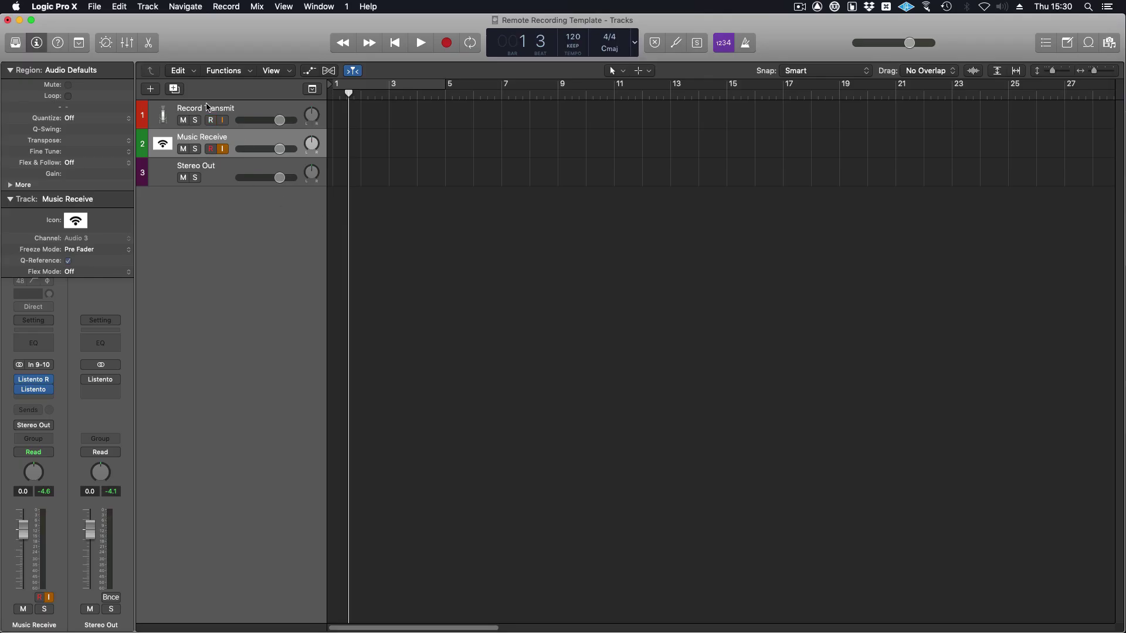
pyautogui.click(207, 108)
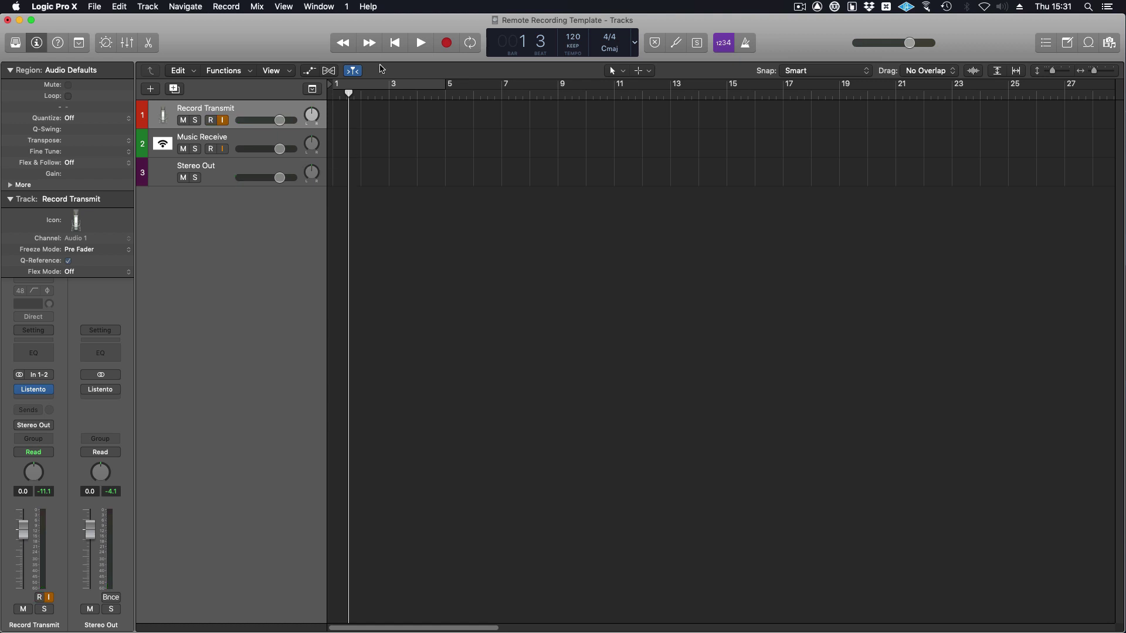
# Return Logic's playhead to bar 1 and select the Music Receive track
pyautogui.click(396, 47)
pyautogui.click(228, 137)
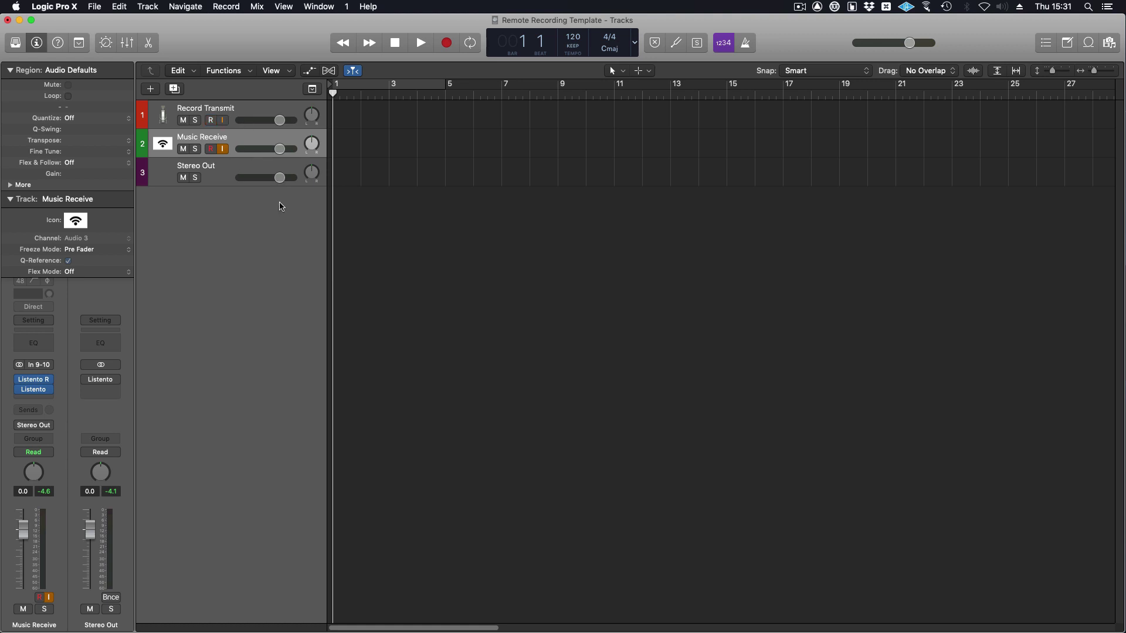
# In Pro Tools, record-enable Record Track and MusicSyncTrck
pyautogui.press('super+Tab')
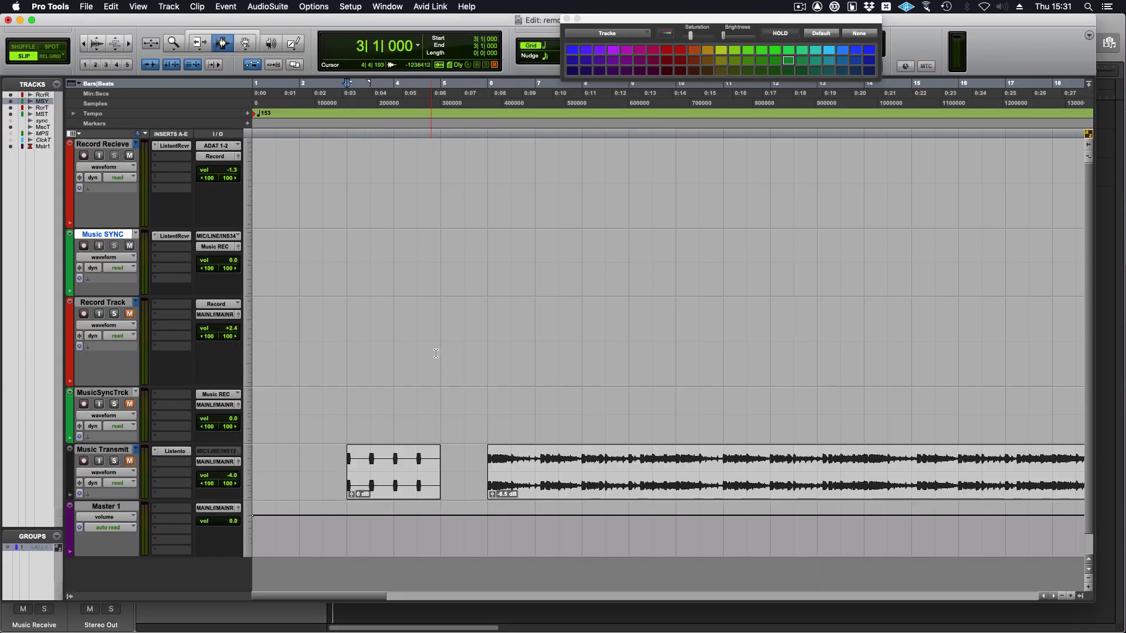
pyautogui.click(334, 472)
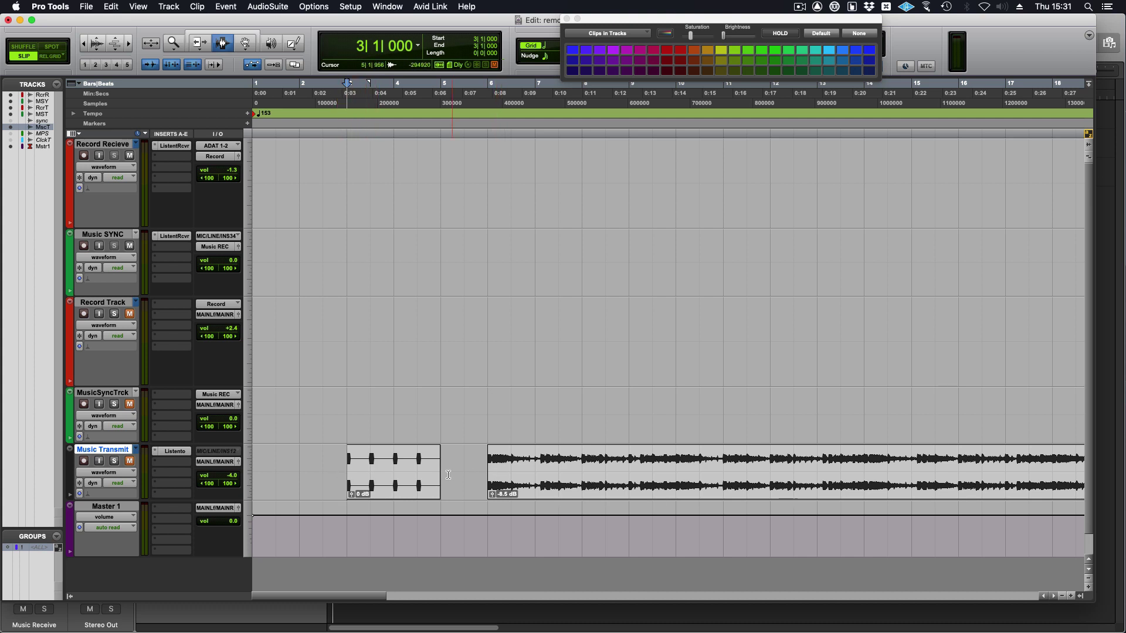
pyautogui.click(83, 314)
pyautogui.click(85, 404)
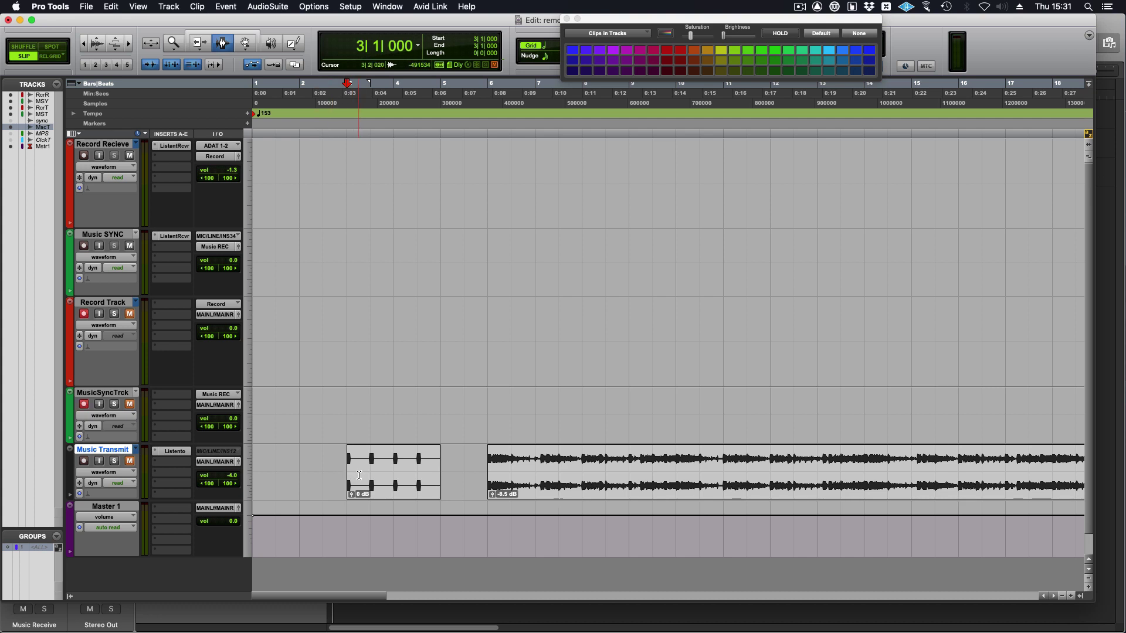
# Save the session and set the start point at bar 3
pyautogui.press('super+s')
pyautogui.click(308, 480)
pyautogui.press('Tab')
# Start Pro Tools recording from bar 3 and pull Logic's Stereo Out fader to silent
pyautogui.press('space')
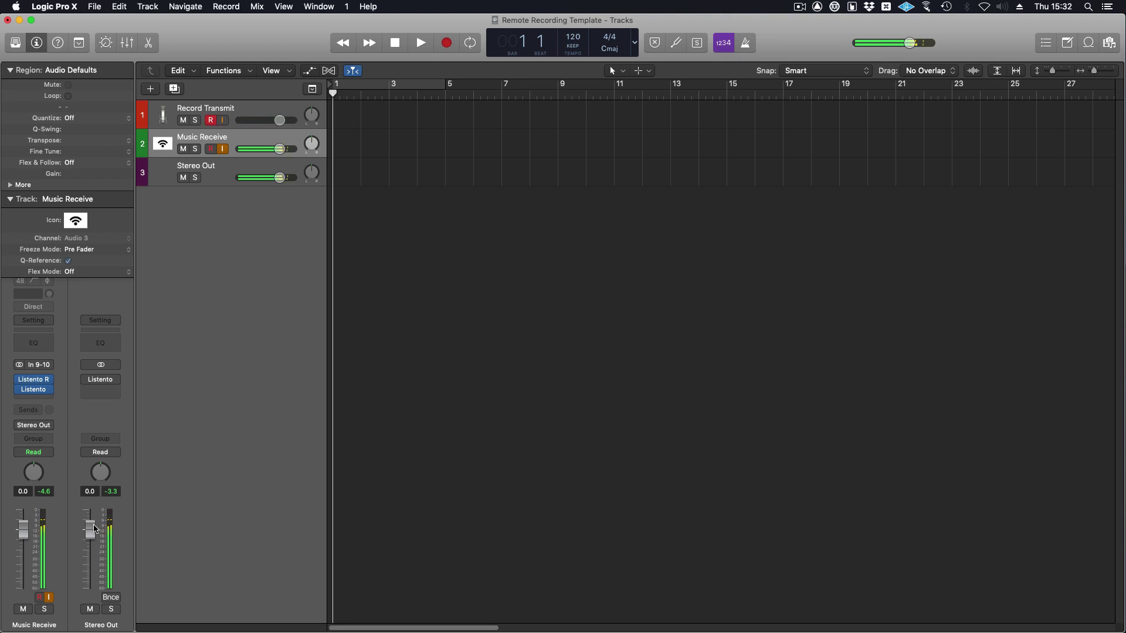
pyautogui.moveTo(94, 528); pyautogui.dragTo(90, 587)
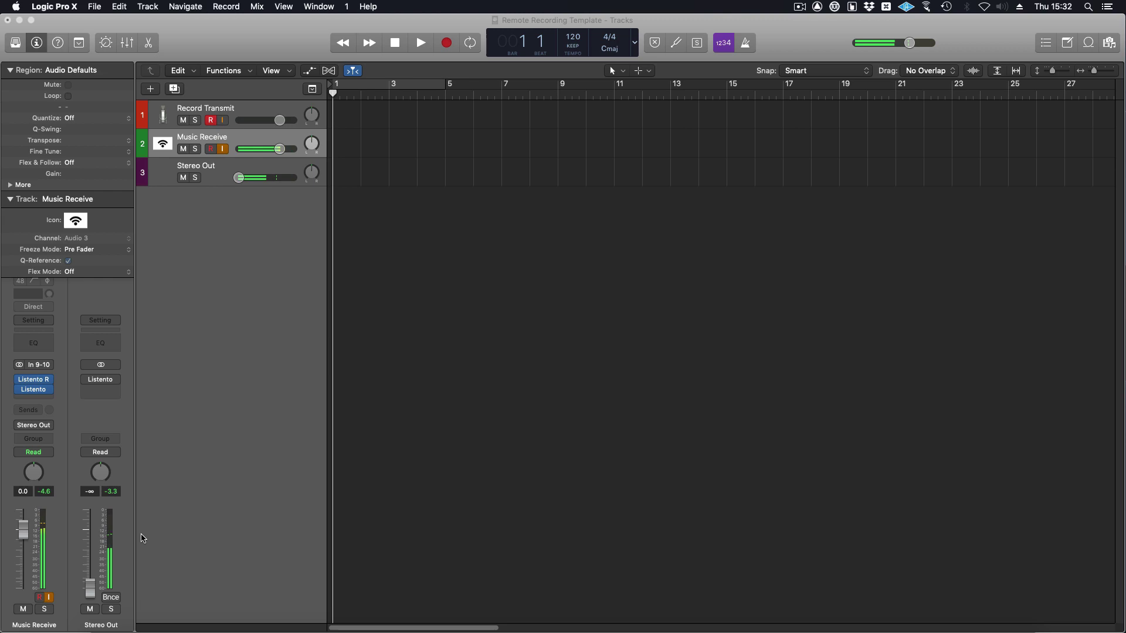
pyautogui.press('super+Tab')
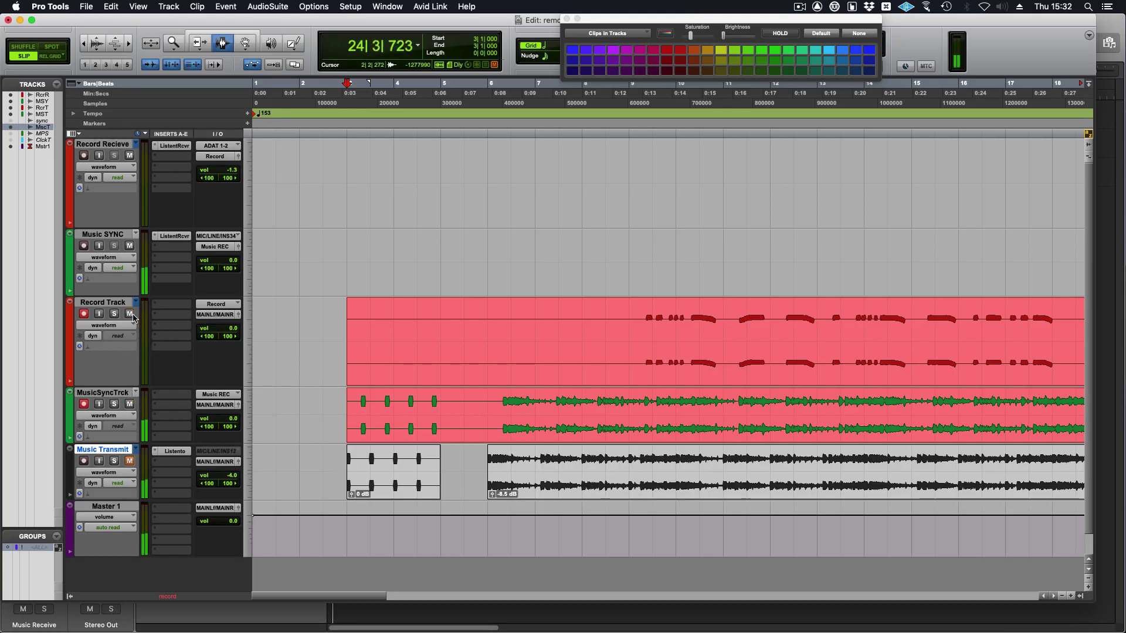
# Zoom out over the recording, then stop it to keep the new clips
pyautogui.press('super+bracketleft')
pyautogui.press('super+bracketleft')
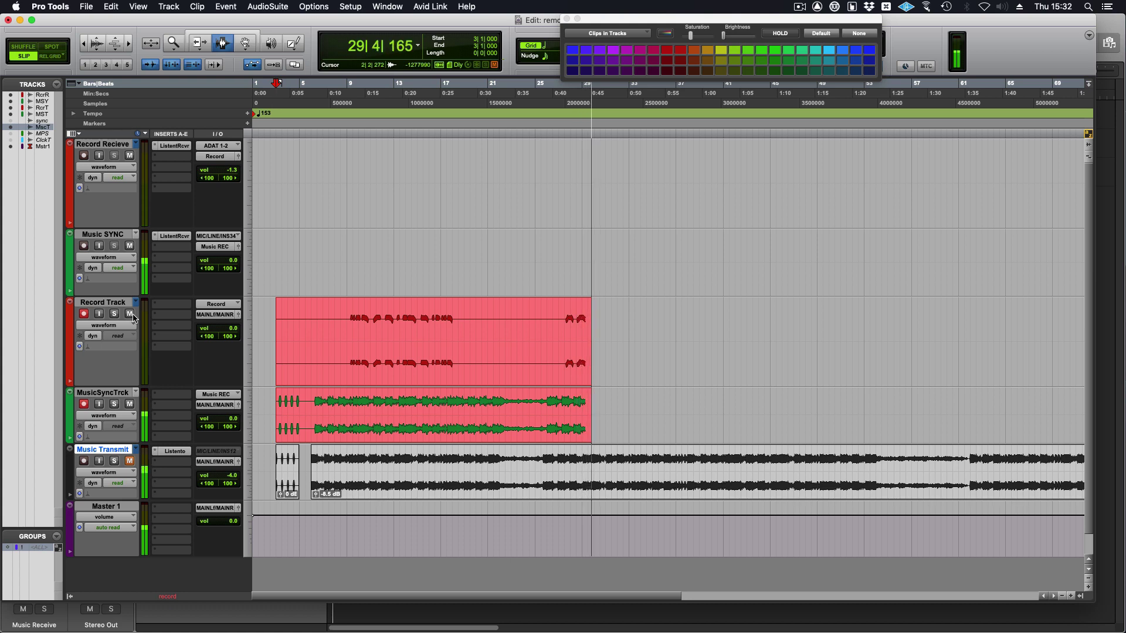
pyautogui.press('space')
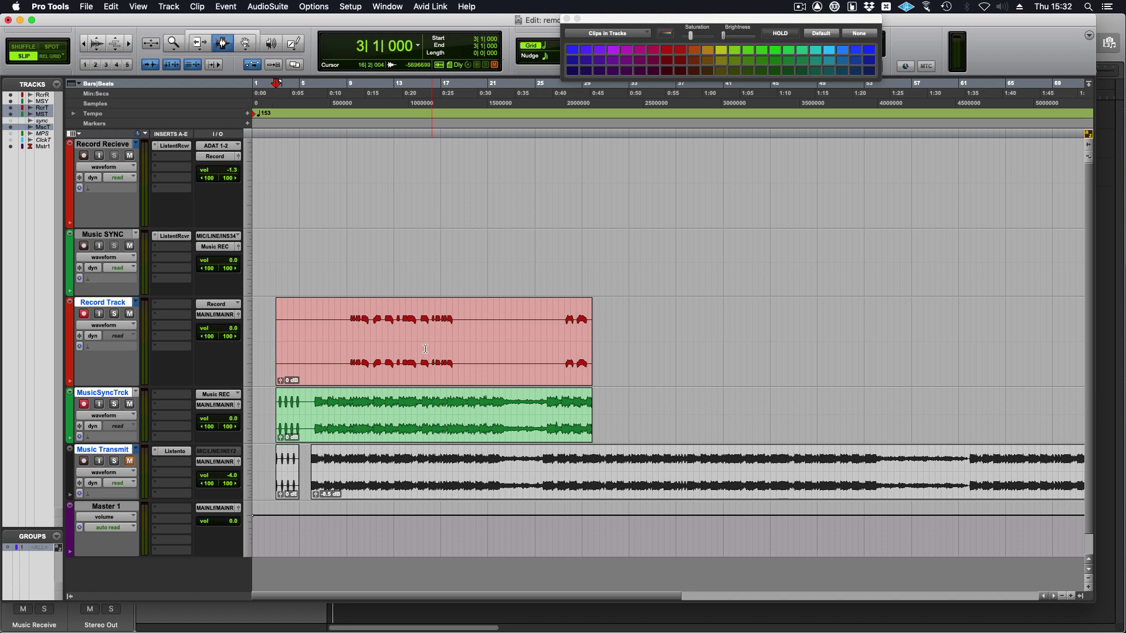
# Select the lead-in gap, 3|1|000 to 3|2|295, on both recorded tracks
pyautogui.click(267, 414)
pyautogui.press('super+bracketright')
pyautogui.press('super+bracketright')
pyautogui.press('super+bracketright')
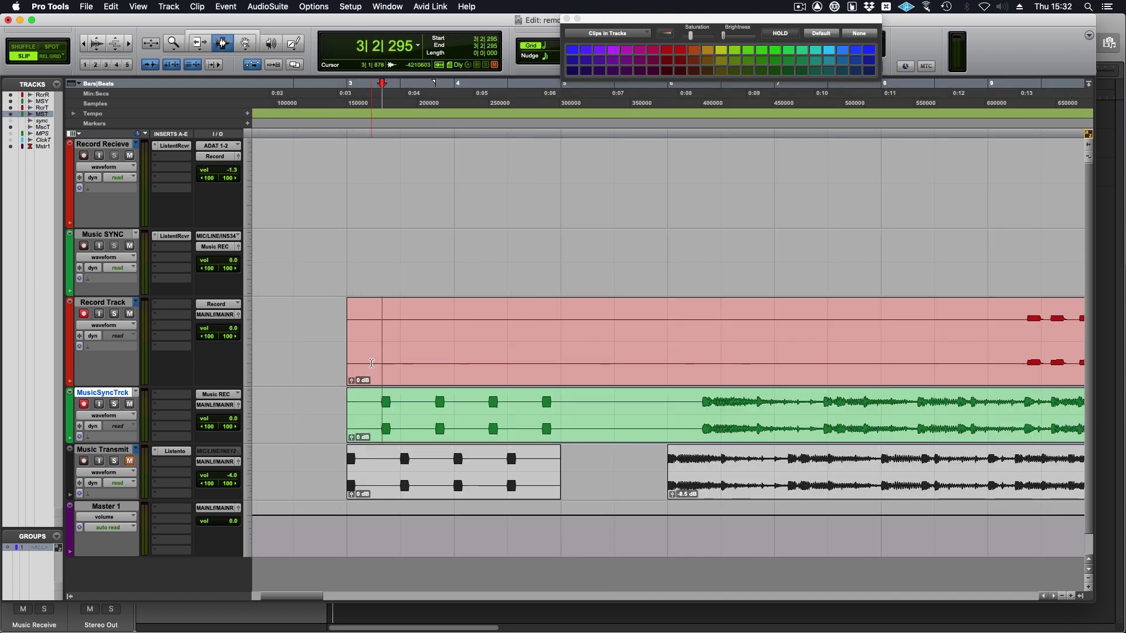
pyautogui.moveTo(383, 414); pyautogui.dragTo(355, 366)
# Delete the gap in Shuffle mode and check Music Transmit's Listento plugin
pyautogui.press('F1')
pyautogui.press('Delete')
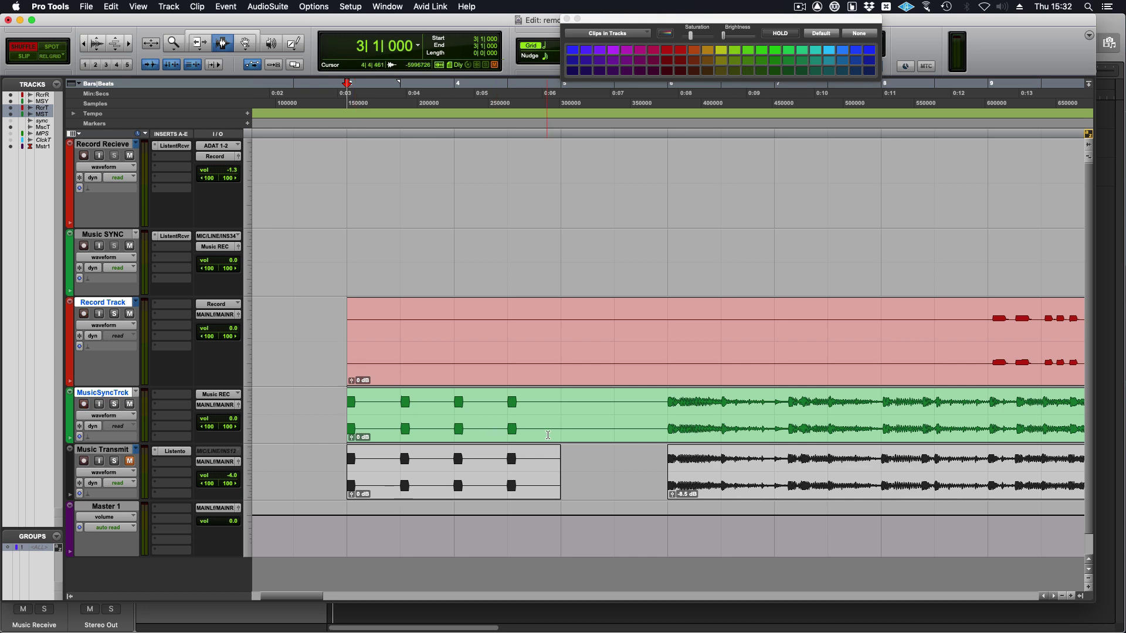
pyautogui.press('super+bracketleft')
pyautogui.press('super+bracketleft')
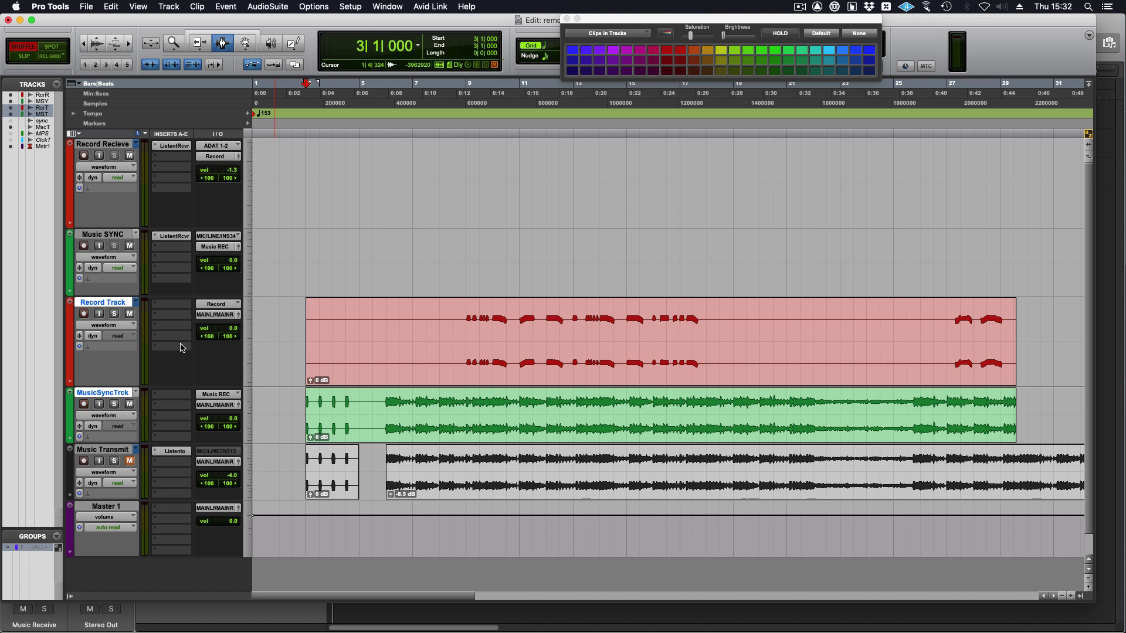
pyautogui.click(177, 451)
# Zoom in on a Record Track section near bar 8 and set the start point there
pyautogui.click(456, 311)
pyautogui.press('super+bracketleft')
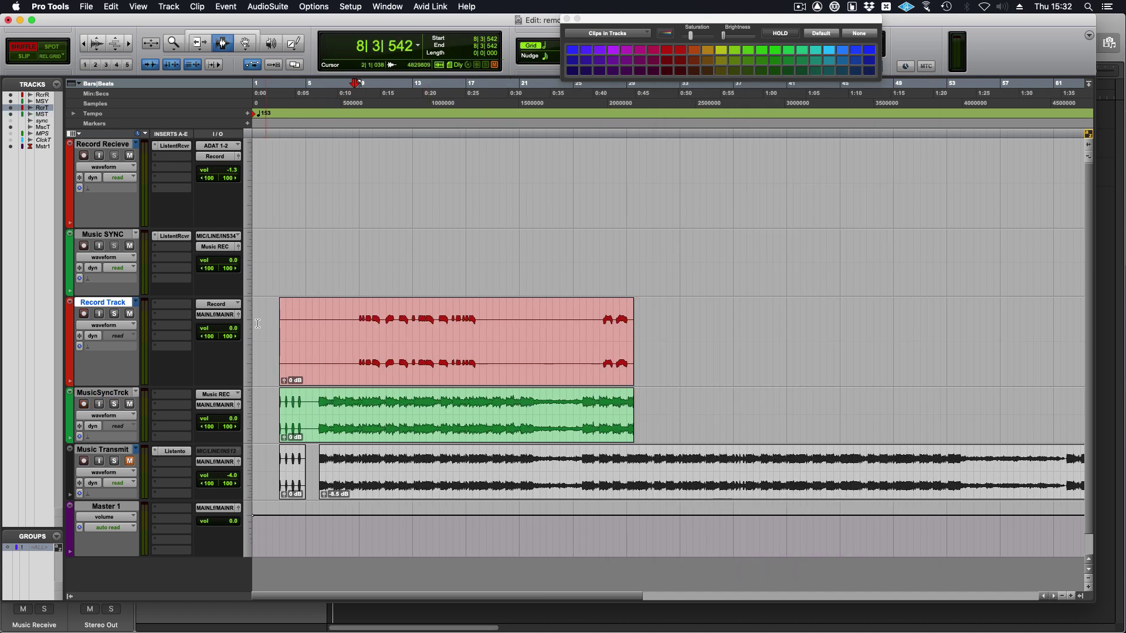
pyautogui.moveTo(340, 342); pyautogui.dragTo(418, 343)
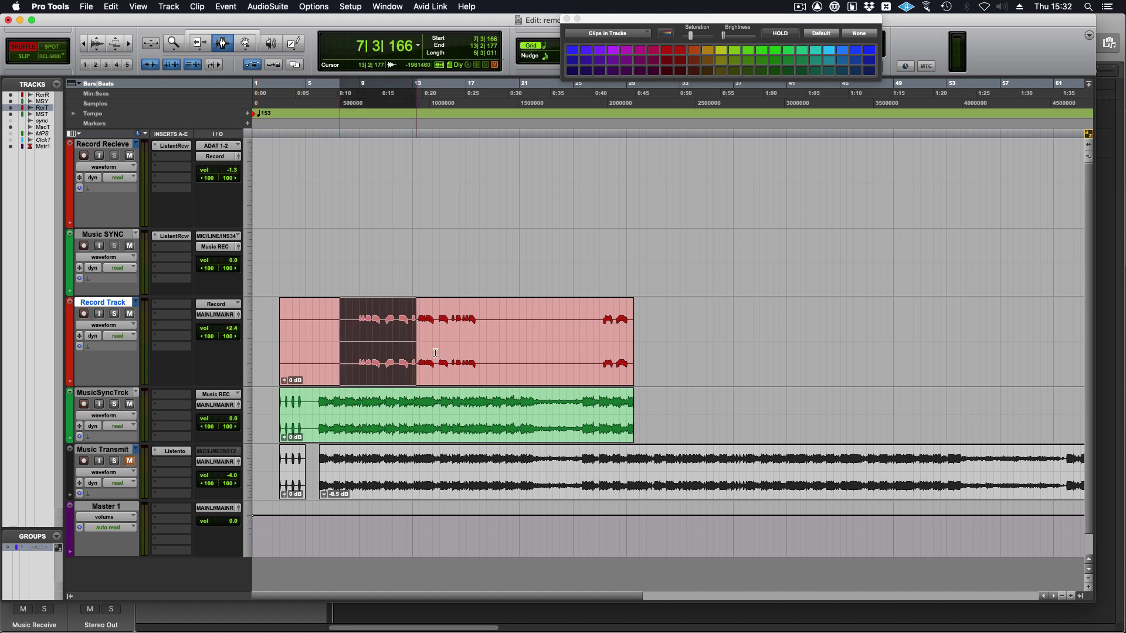
pyautogui.hotkey('alt', 'f')
pyautogui.click(422, 344)
pyautogui.press('super+bracketleft')
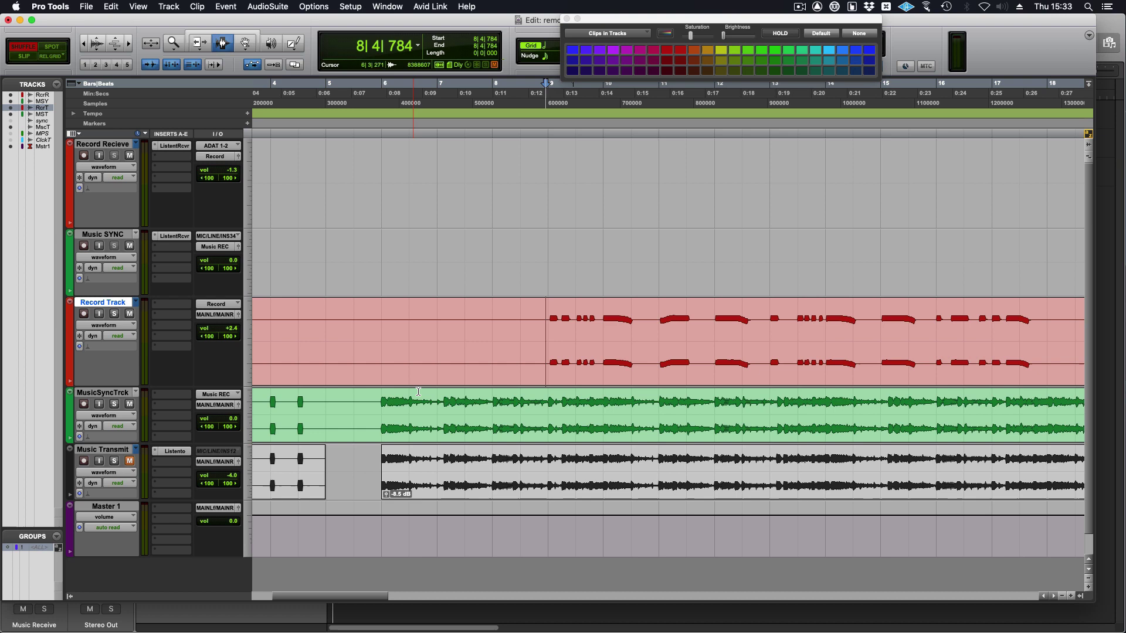
# Play back the aligned recordings against the original clip, then stop
pyautogui.press('super+bracketleft')
pyautogui.press('space')
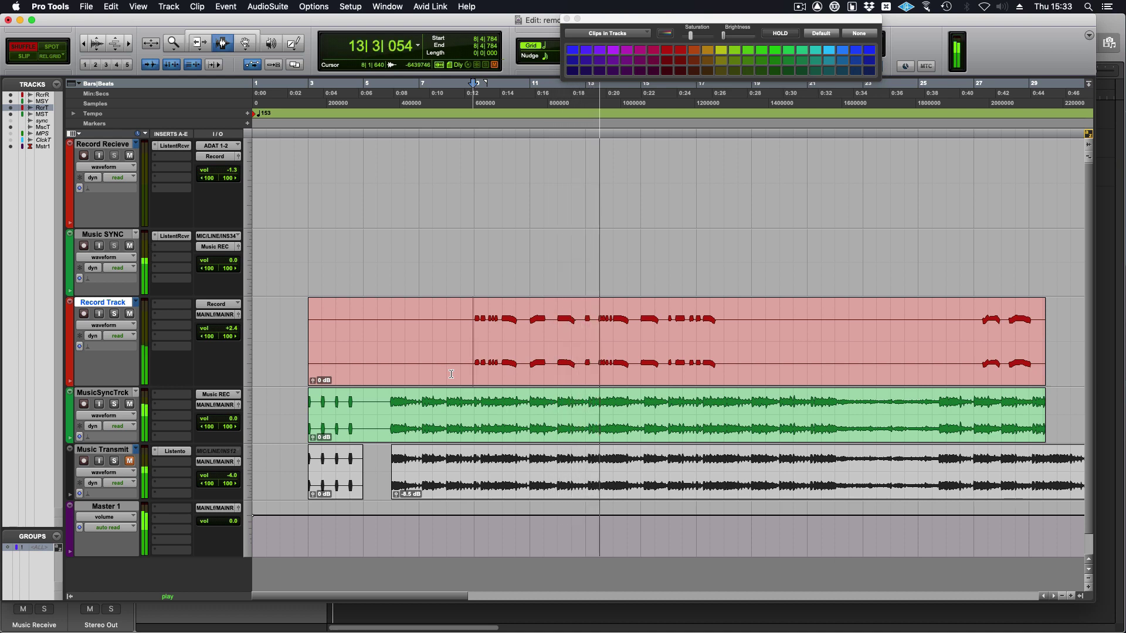
pyautogui.press('space')
pyautogui.press('super+bracketleft')
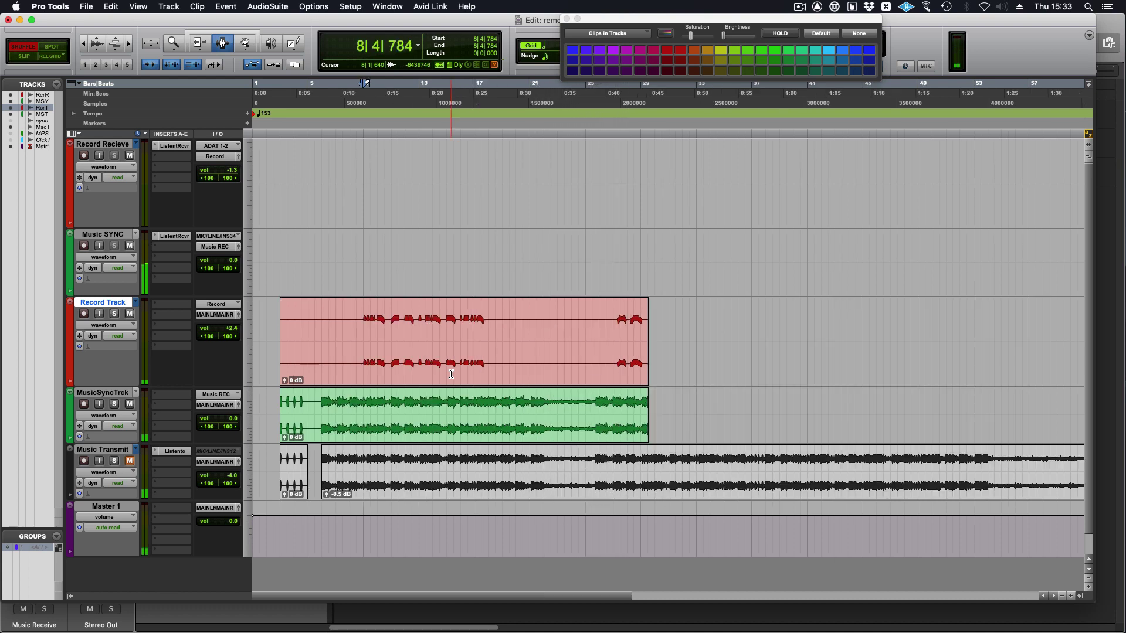